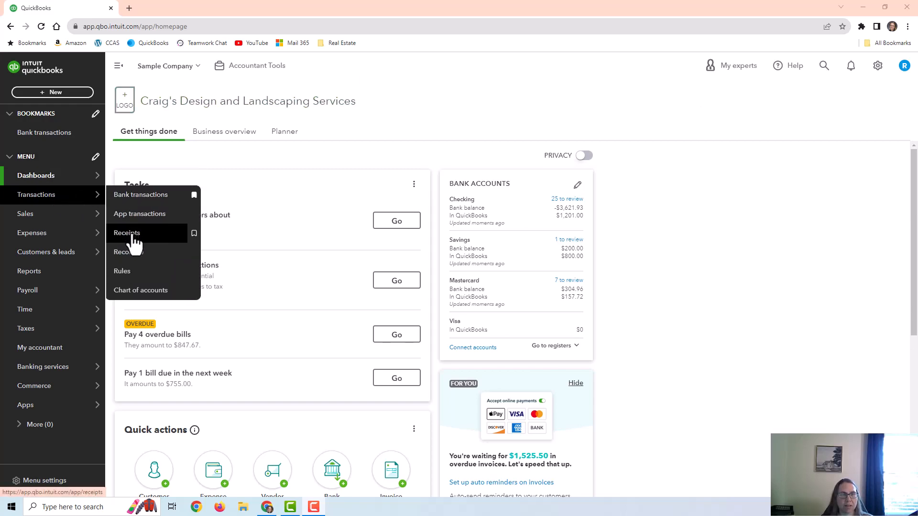
Open the receipts page and start setting up receipt forwarding by email for the sample company
left_click(133, 236)
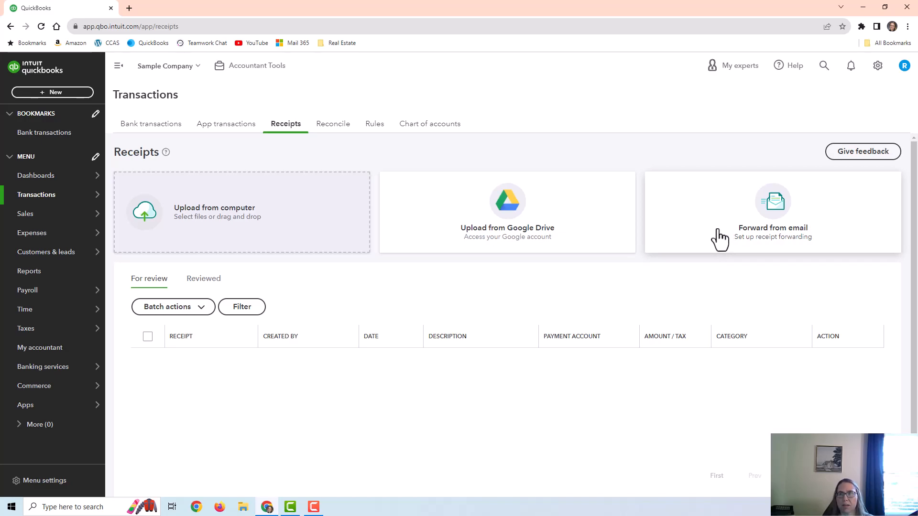
mouse_move(70, 178)
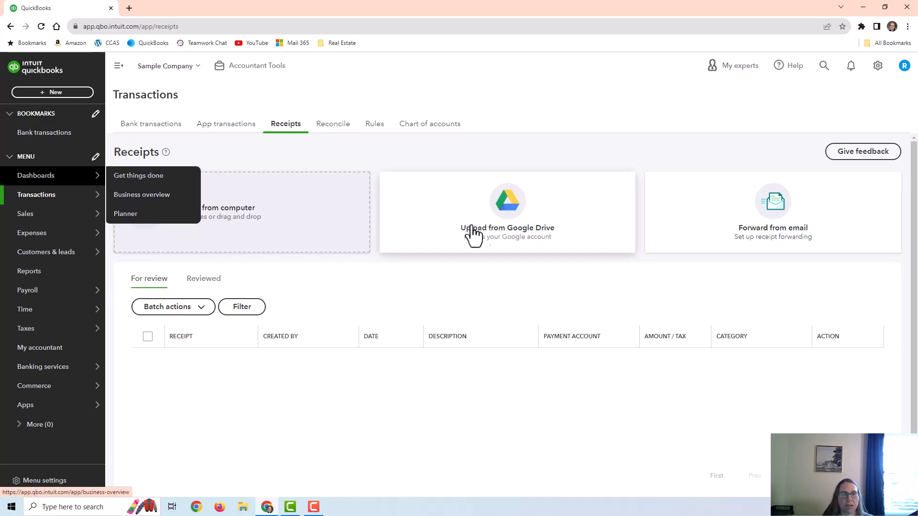
left_click(794, 215)
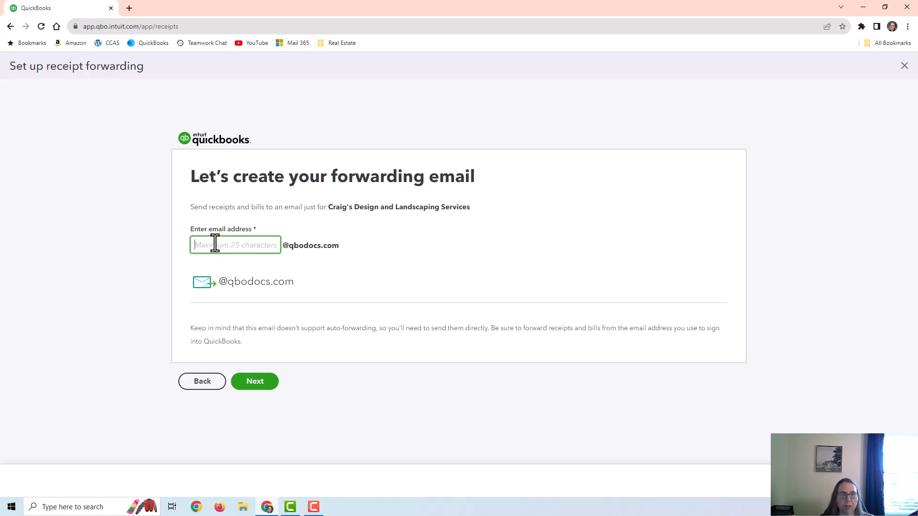
type("craig")
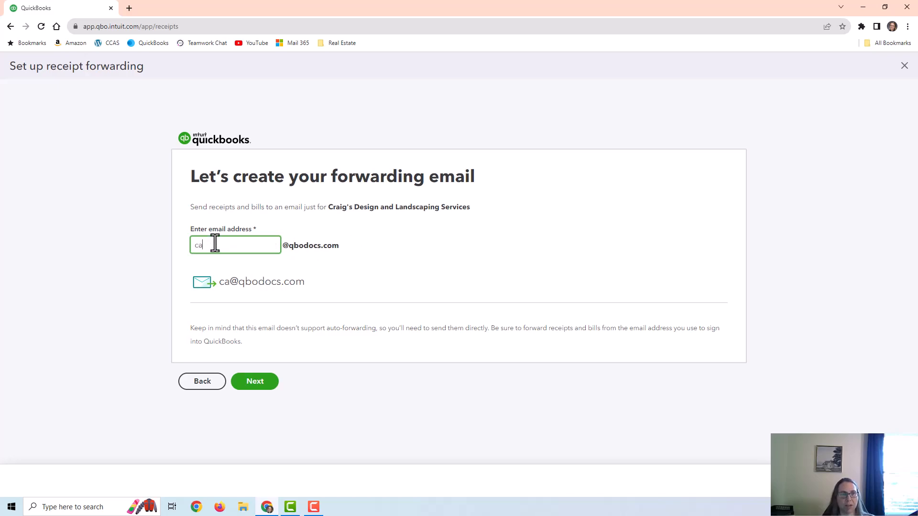
type("desiogn")
key("BackSpace")
key("BackSpace")
key("BackSpace")
key("BackSpace")
type("ign")
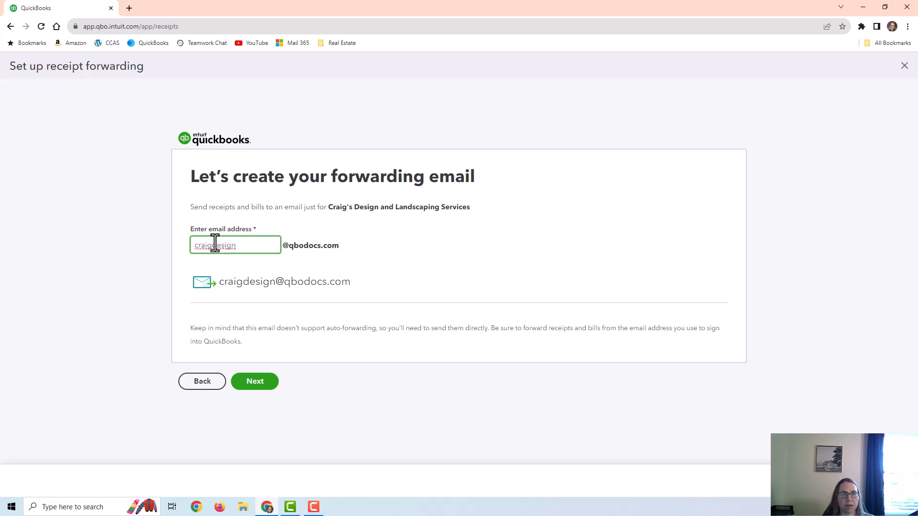
type("landscape")
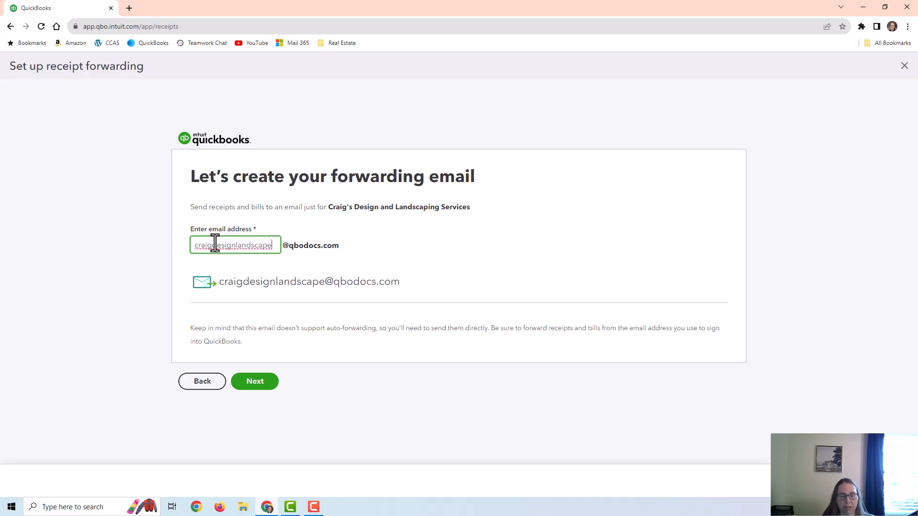
key("BackSpace")
key("BackSpace")
key("BackSpace")
key("BackSpace")
key("BackSpace")
key("BackSpace")
key("BackSpace")
key("BackSpace")
key("BackSpace")
key("BackSpace")
key("BackSpace")
key("BackSpace")
key("BackSpace")
key("BackSpace")
key("BackSpace")
key("BackSpace")
key("BackSpace")
key("BackSpace")
key("BackSpace")
key("BackSpace")
Enter a sample-company name with a numeric suffix as the forwarding email address and submit it
type("s")
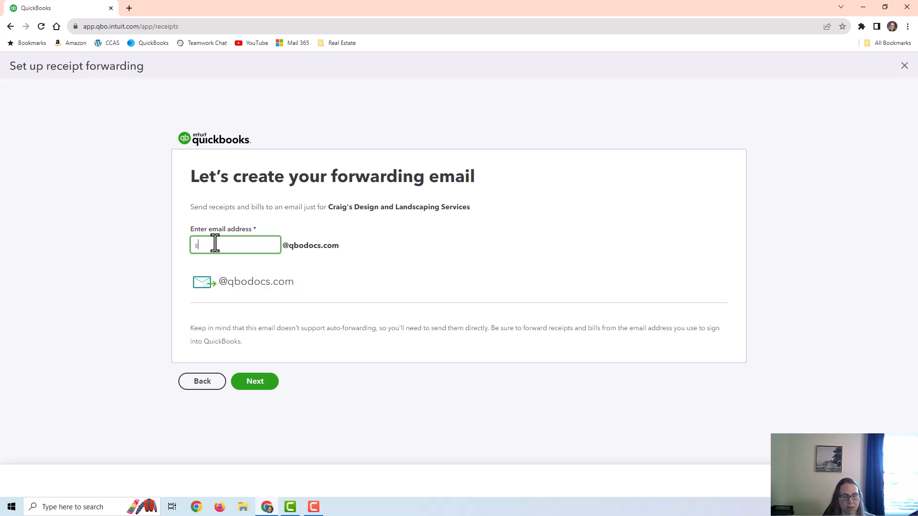
type("amplecomp")
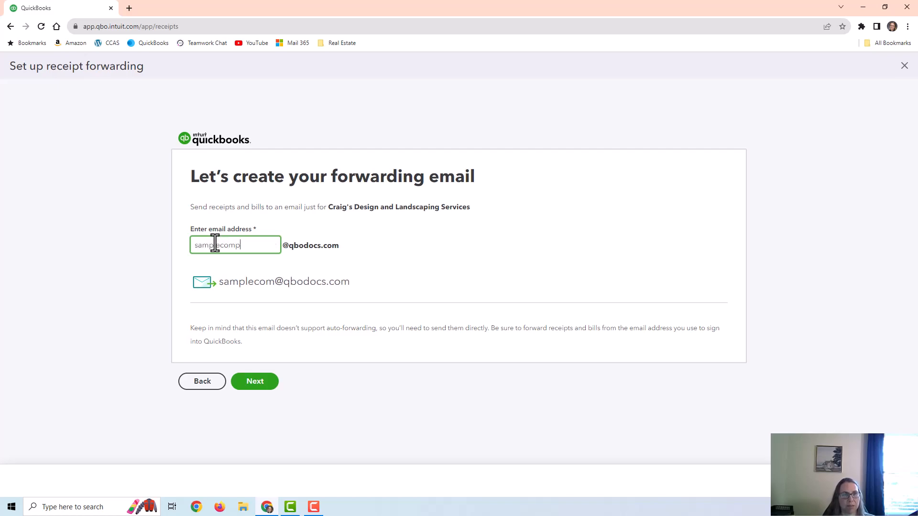
type("any123")
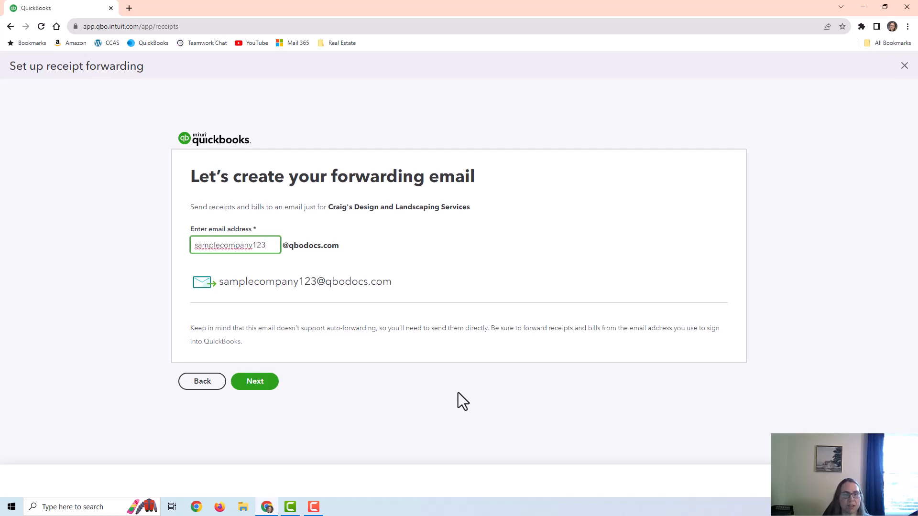
left_click(269, 383)
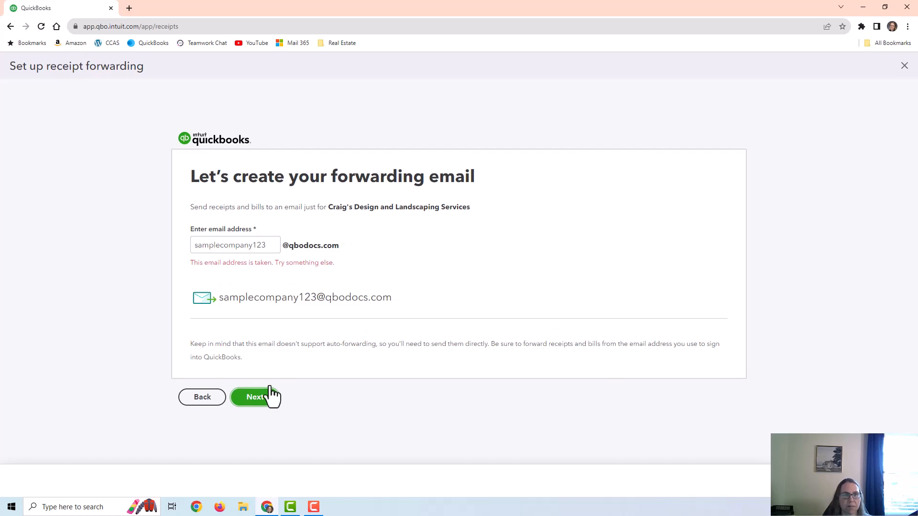
Remove the numeric suffix from the forwarding email address, resubmit it and approve the proposed address
left_click(271, 248)
key("BackSpace")
key("BackSpace")
key("BackSpace")
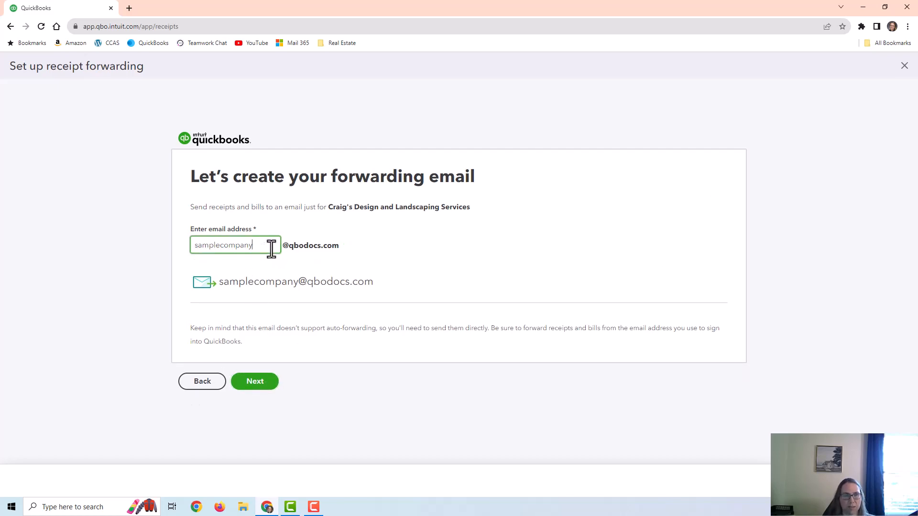
left_click(255, 382)
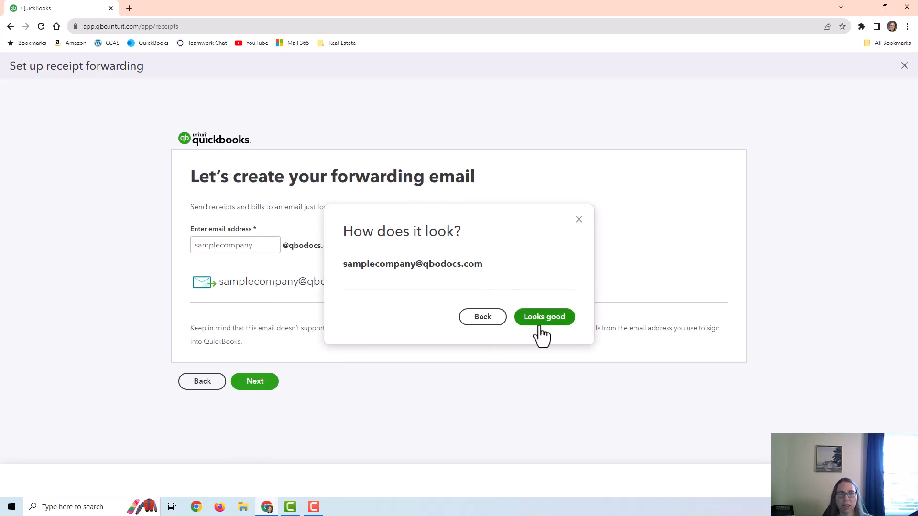
left_click(556, 319)
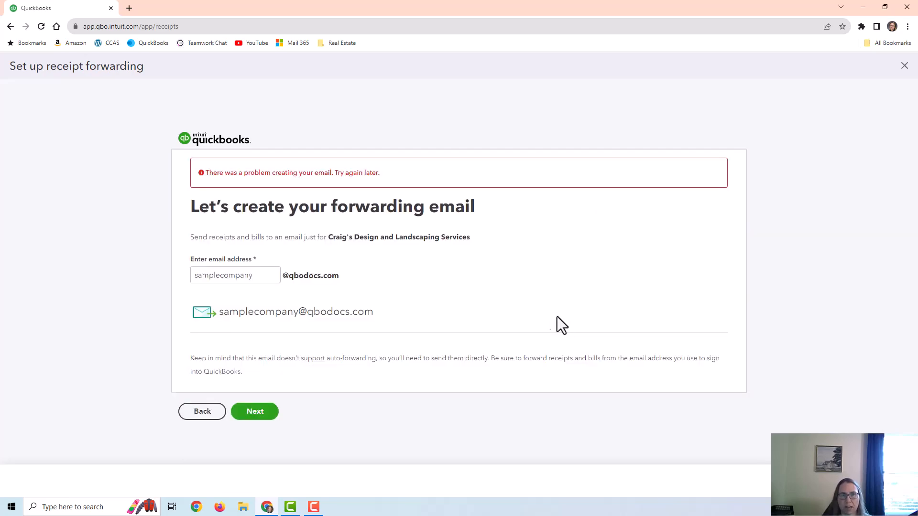
left_click_drag(327, 236, 482, 240)
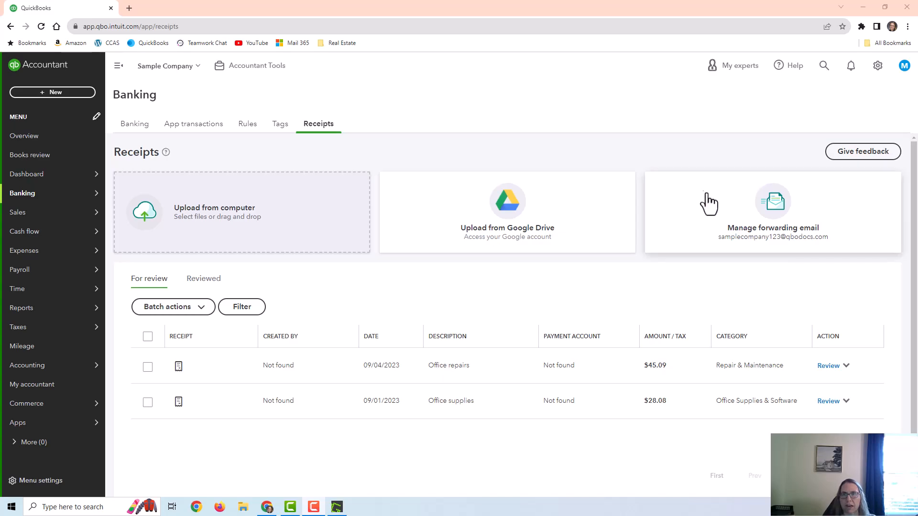
Open the forwarding email settings and bring up the new user form for adding a receipt sender
left_click(741, 218)
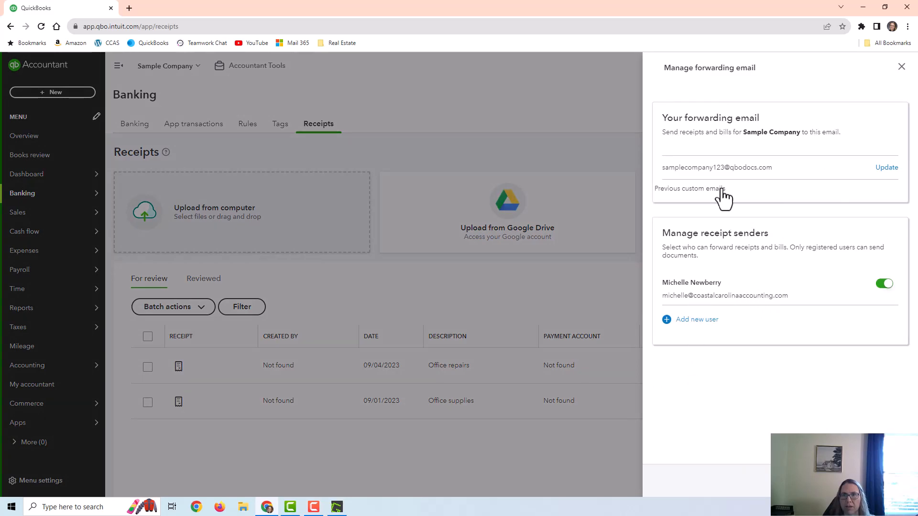
left_click(698, 321)
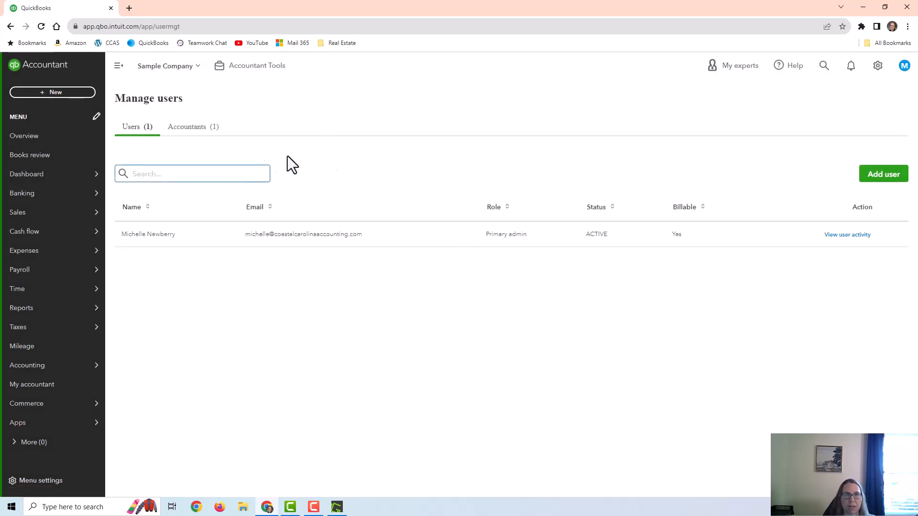
left_click(875, 178)
left_click(209, 210)
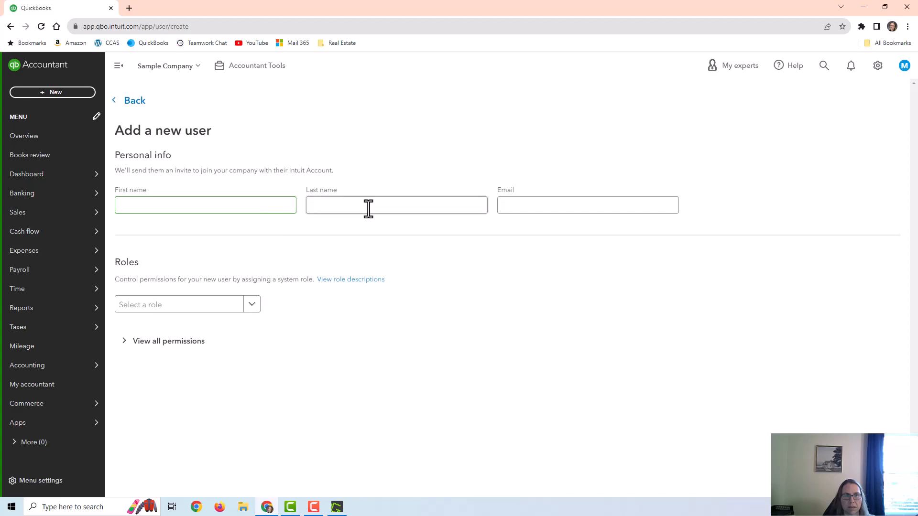
left_click(537, 206)
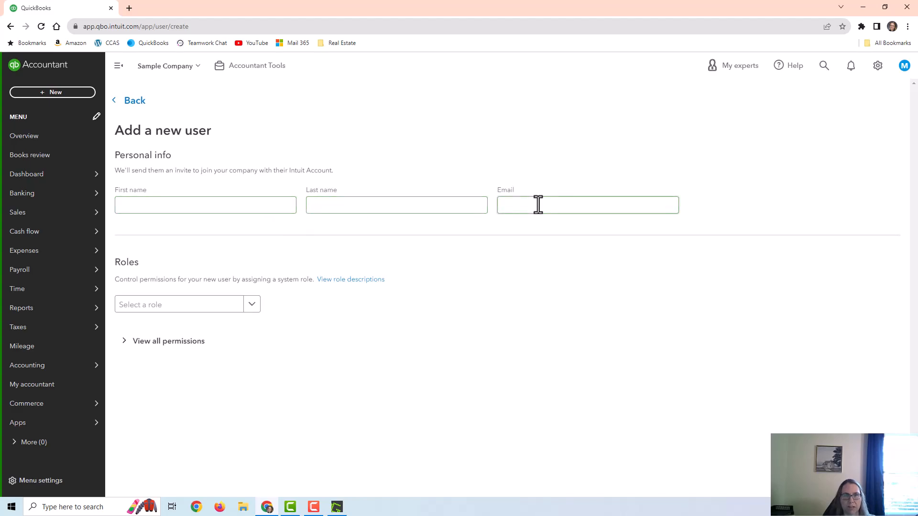
left_click(264, 210)
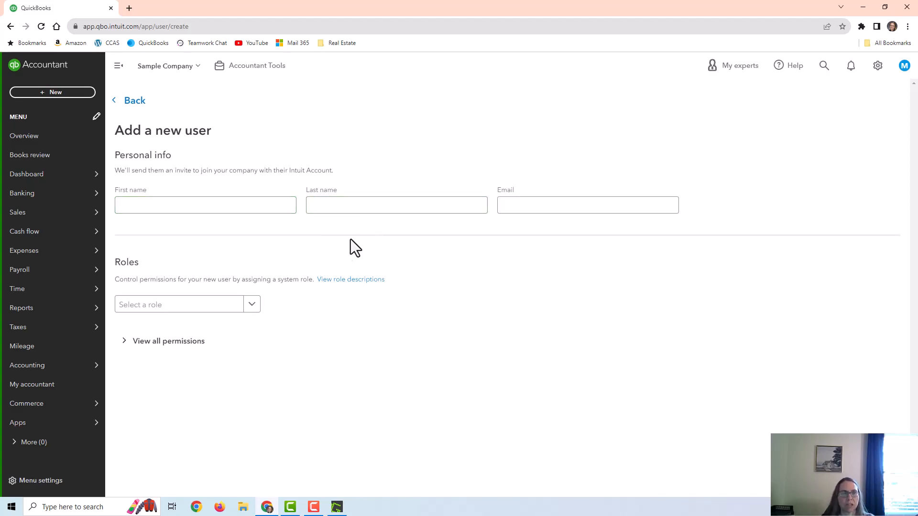
Preview the Track time only role and its permissions for the new user
left_click(234, 305)
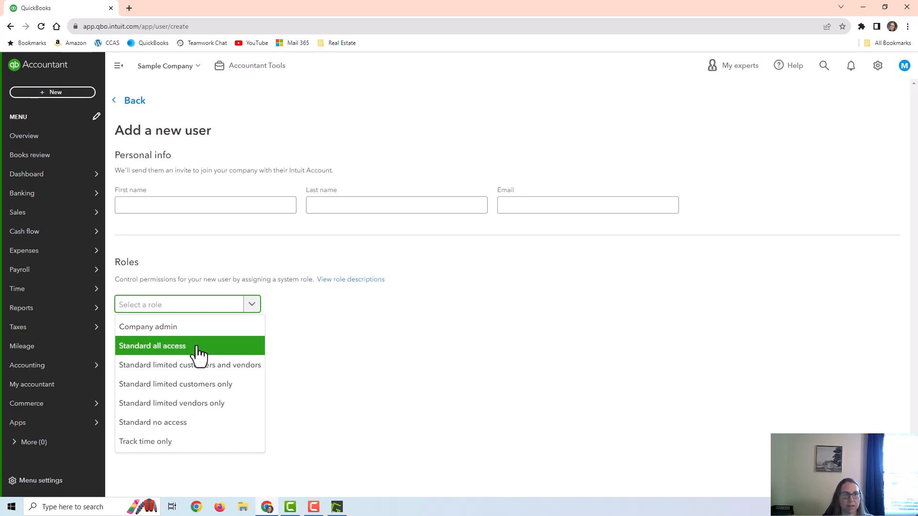
left_click(196, 442)
scroll(286, 329, "down", 3)
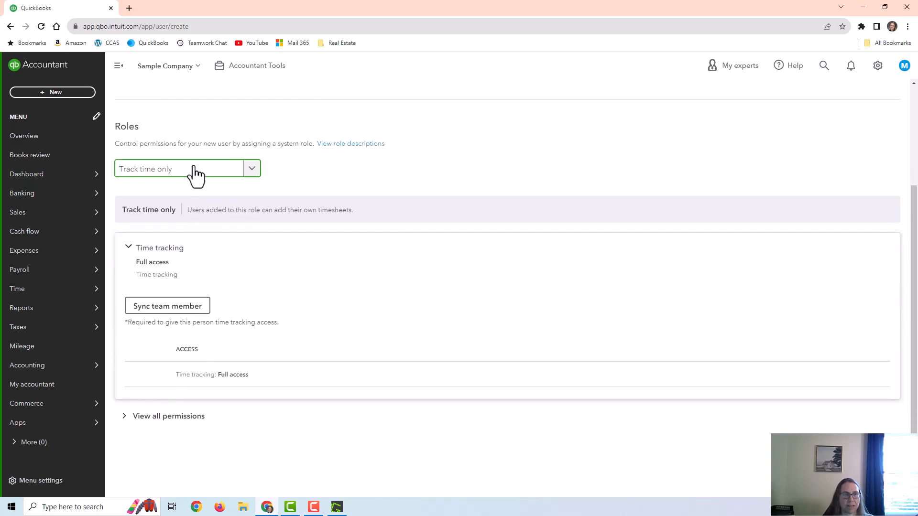
Choose the Standard no access role for the new user and examine its full list of permissions
left_click(196, 173)
left_click(177, 286)
scroll(232, 278, "up", 3)
scroll(294, 322, "down", 3)
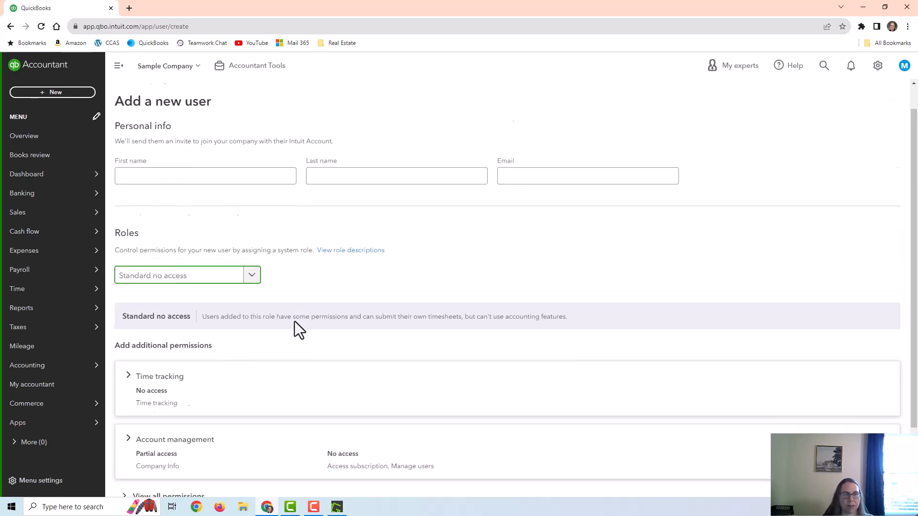
left_click(165, 417)
scroll(250, 383, "down", 10)
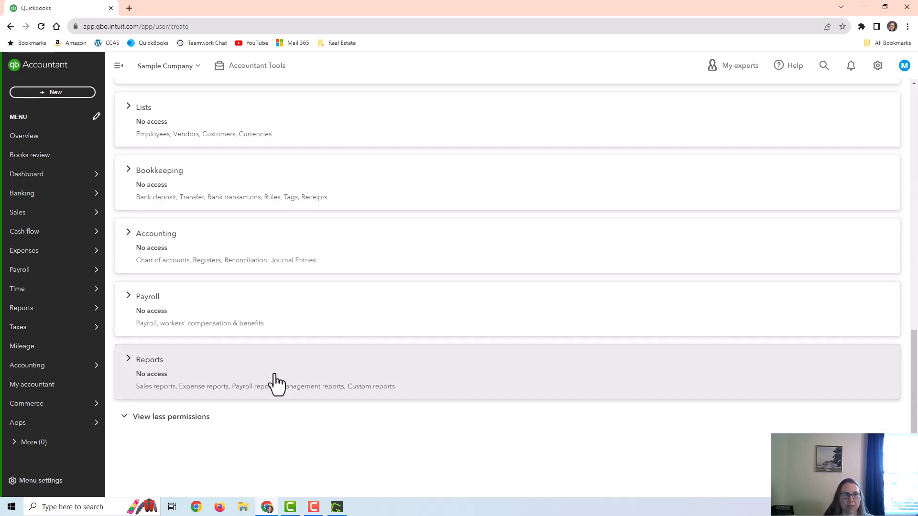
scroll(276, 380, "up", 10)
scroll(278, 378, "up", 1)
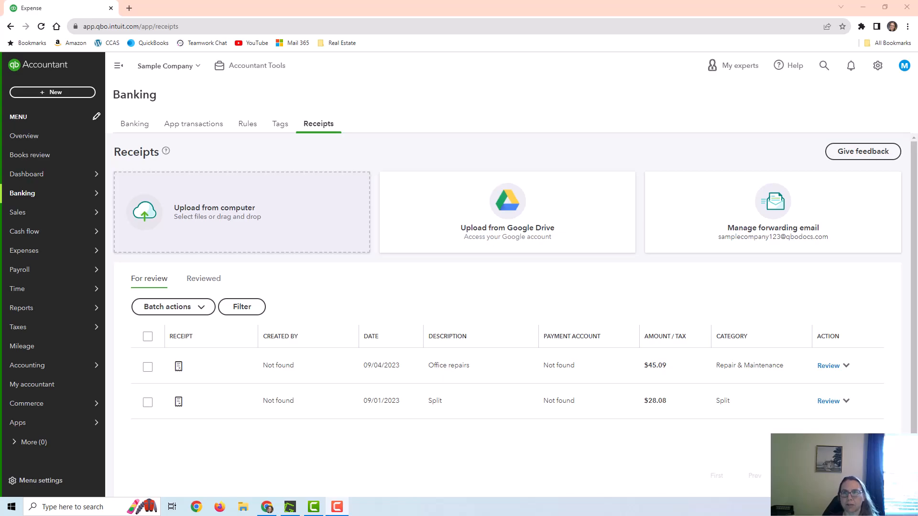
Open the forwarding email settings from the receipts page and highlight the company's forwarding address
left_click(743, 216)
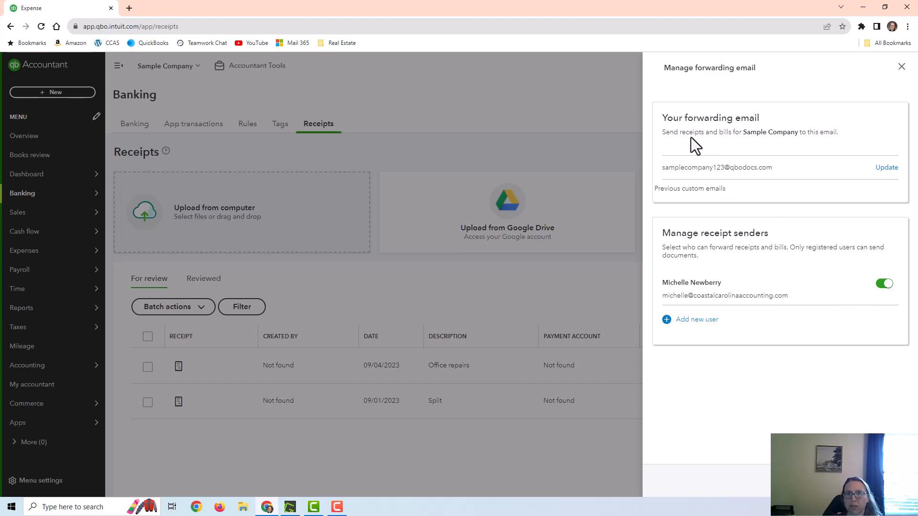
left_click_drag(664, 168, 776, 175)
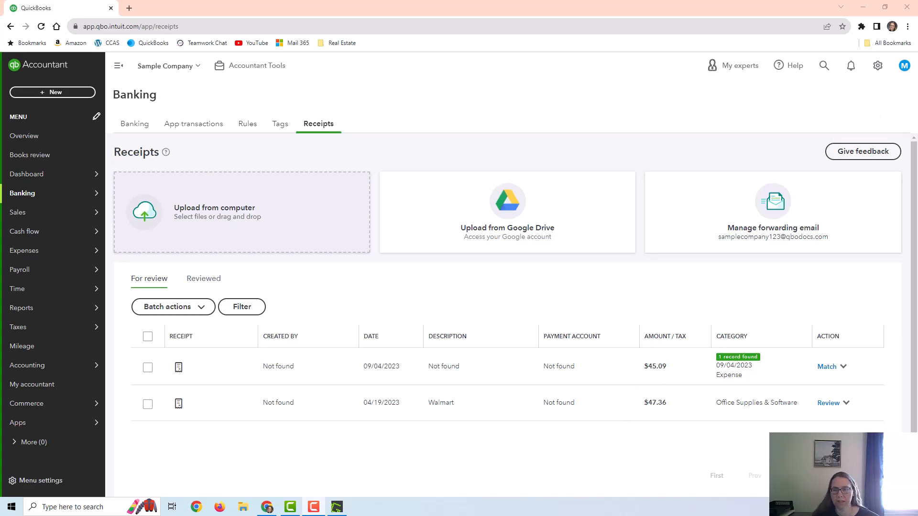
Look at the batch actions for a selected receipt, and clear the receipt selection without applying any
left_click(147, 367)
left_click(174, 309)
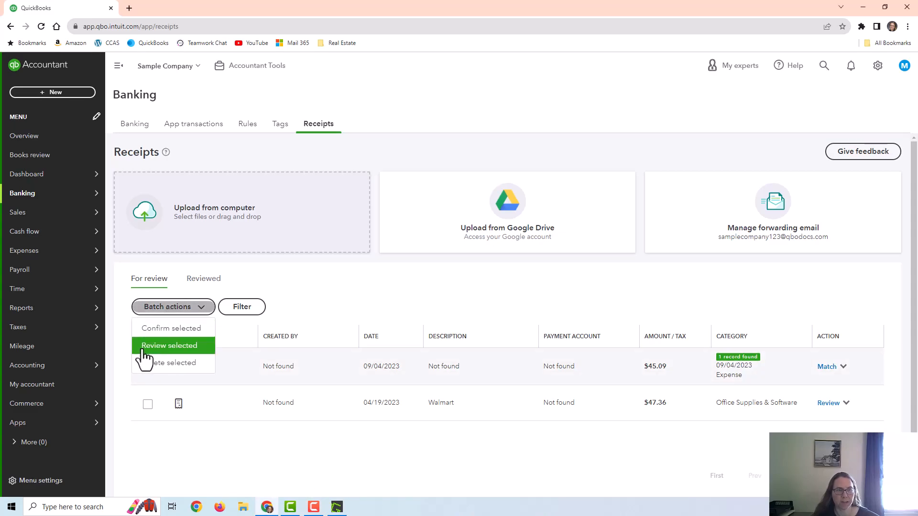
left_click(371, 294)
left_click(147, 404)
scroll(151, 334, "down", 1)
left_click(148, 319)
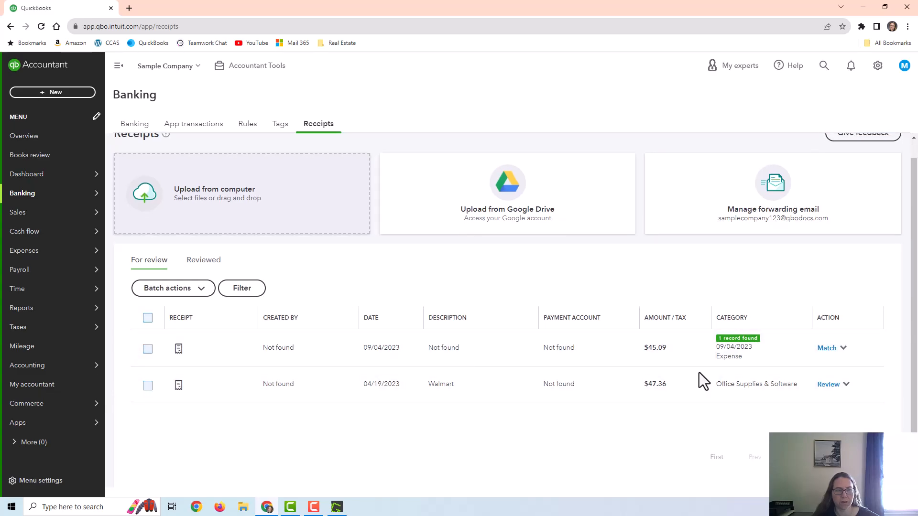
Look at the individual action options of the $45.09 receipt and the Walmart receipt
left_click(843, 348)
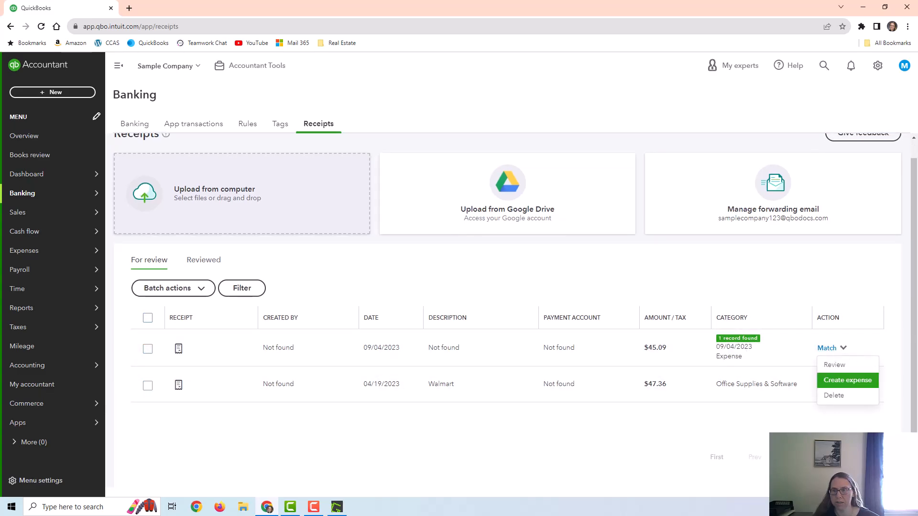
left_click(733, 459)
left_click(846, 385)
left_click(711, 431)
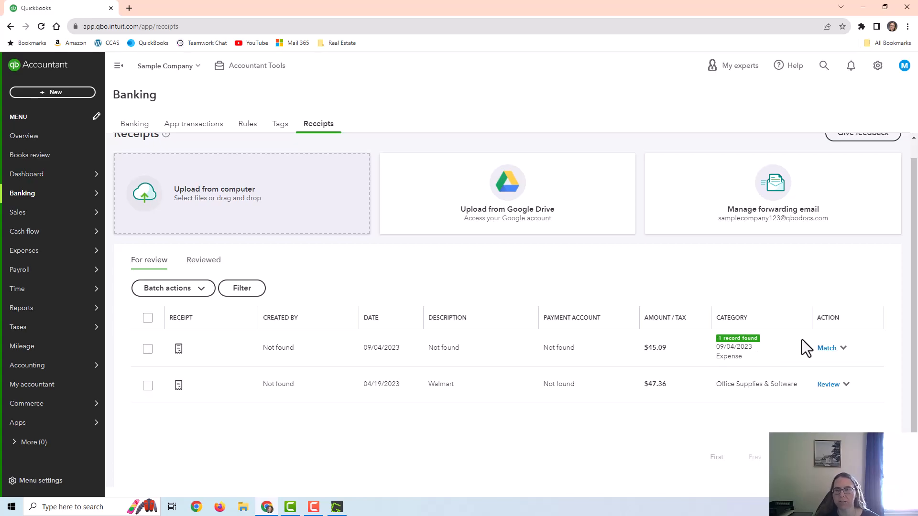
Open the $45.09 receipt dated 09/04/2023 for review and enlarge its image
left_click(844, 349)
left_click(842, 371)
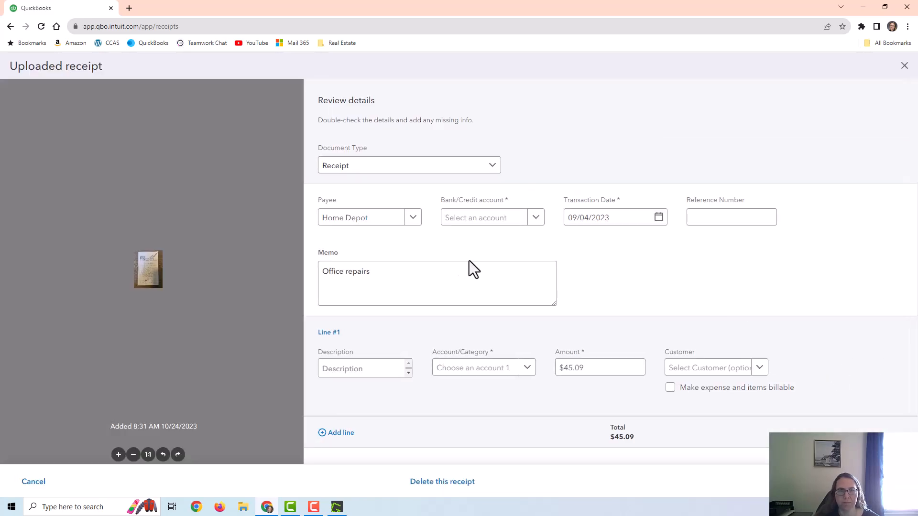
left_click(162, 455)
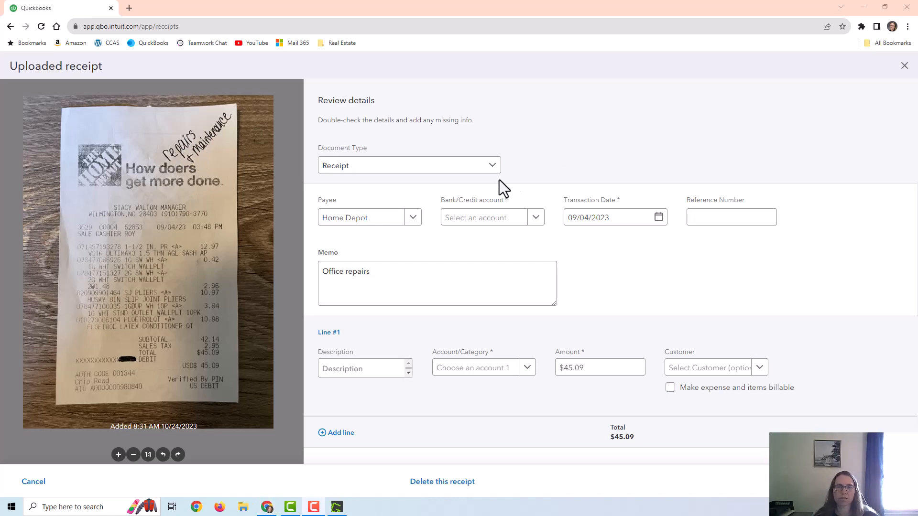
Highlight the memo text in the uploaded receipt's details
left_click(402, 269)
left_click_drag(402, 268, 306, 268)
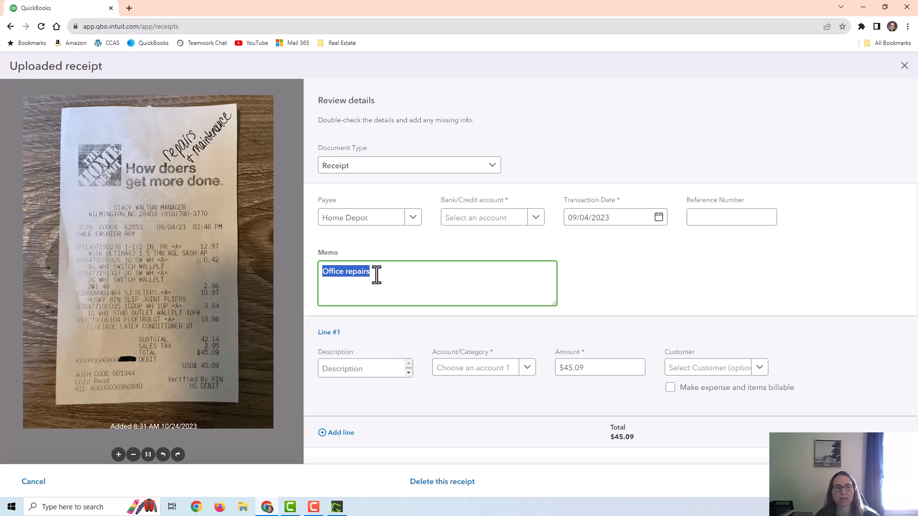
left_click_drag(377, 275, 321, 273)
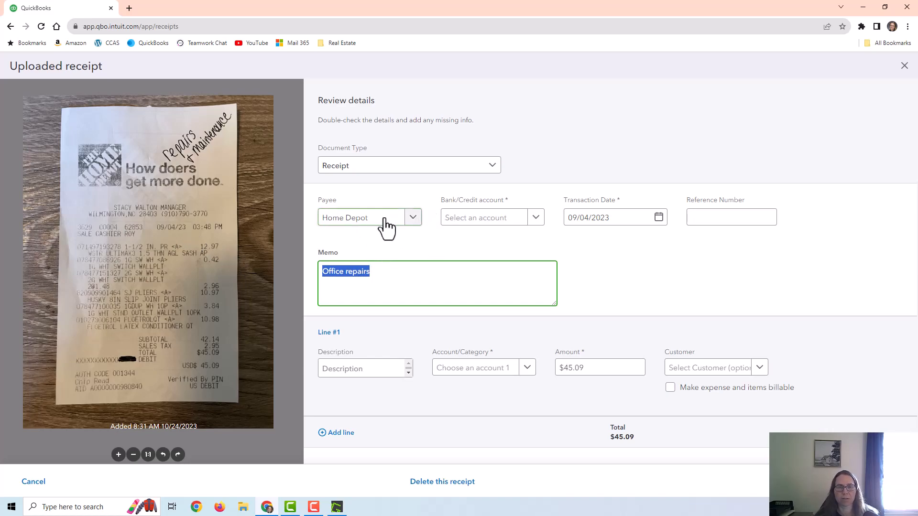
Set the bank/credit account of the Home Depot receipt to Checking
left_click(473, 228)
type("check")
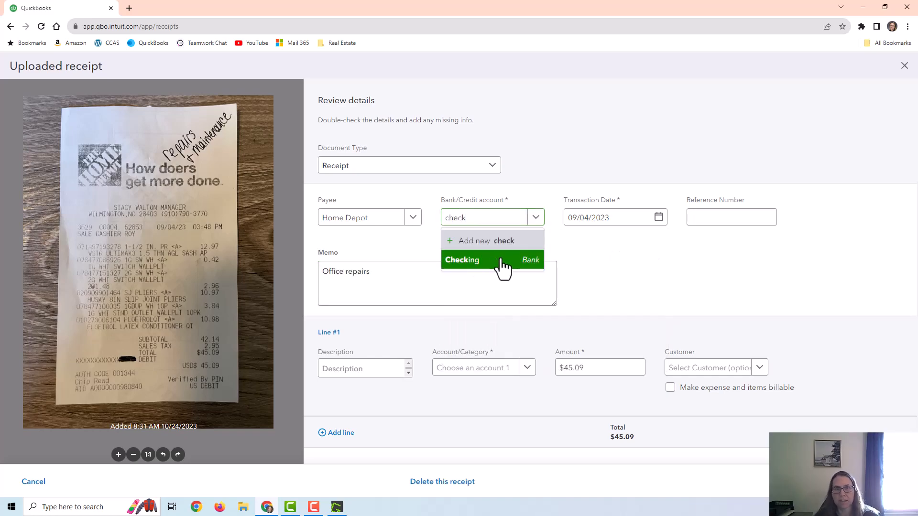
left_click(497, 260)
Copy the memo text "Office repairs" into the description of line 1 on the Home Depot receipt
left_click(373, 369)
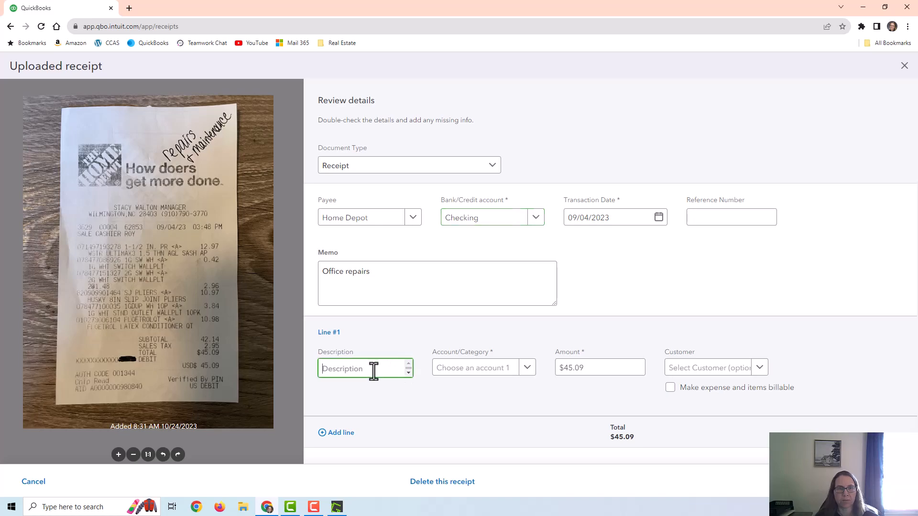
left_click_drag(383, 275, 326, 275)
right_click(342, 271)
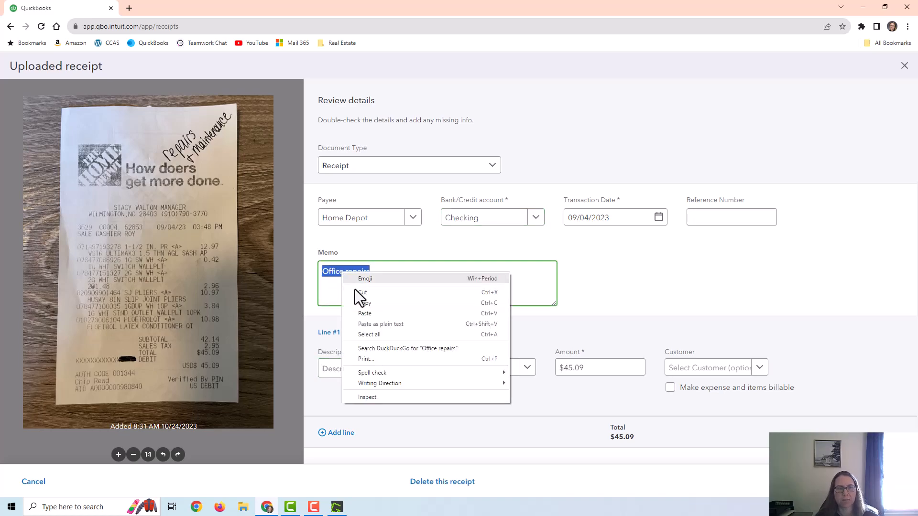
left_click(362, 303)
left_click(337, 368)
key("ctrl+v")
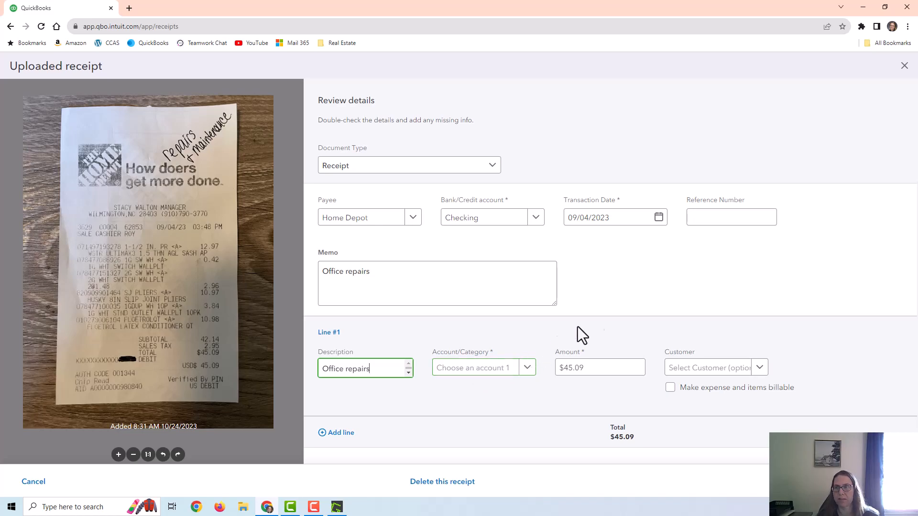
Categorize line 1 as Repair & Maintenance and try the billable expense option without keeping it
left_click(606, 368)
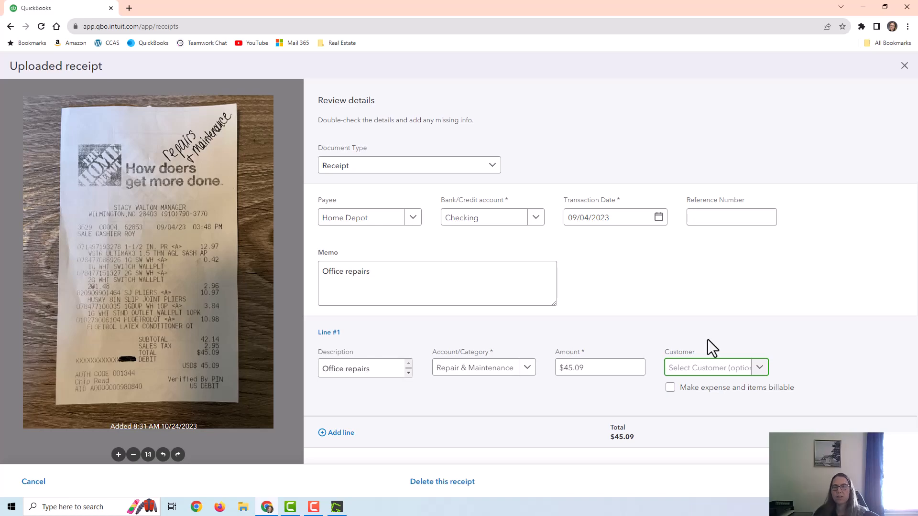
left_click(670, 388)
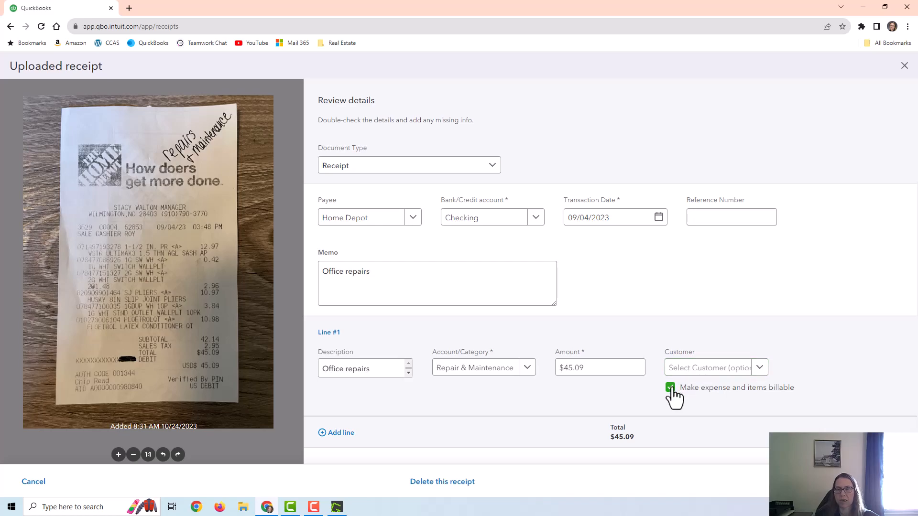
left_click(394, 281)
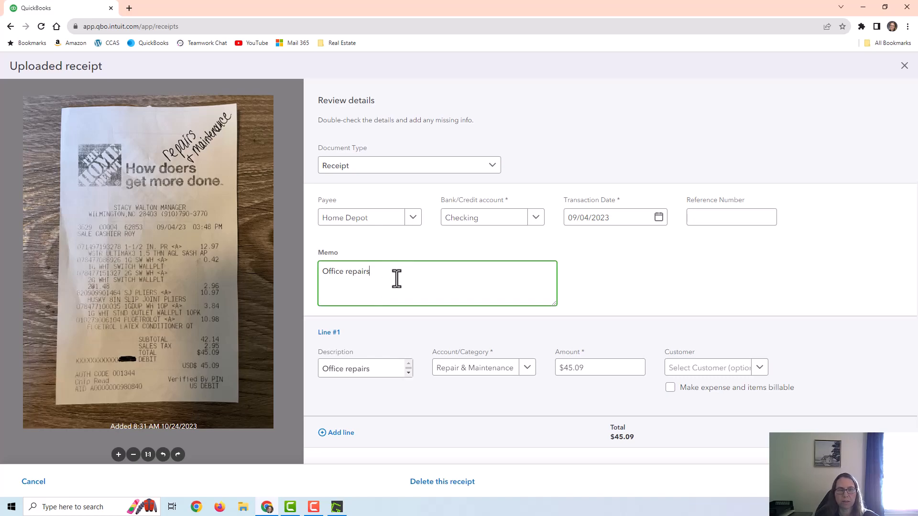
left_click(359, 172)
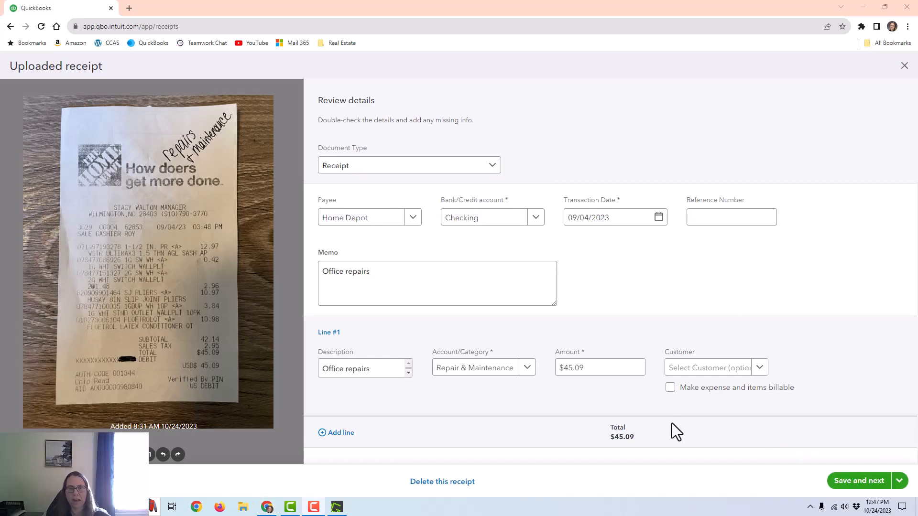
Save the Home Depot receipt details and match the receipt to the existing $45.09 expense dated 09/04/2023
left_click(864, 481)
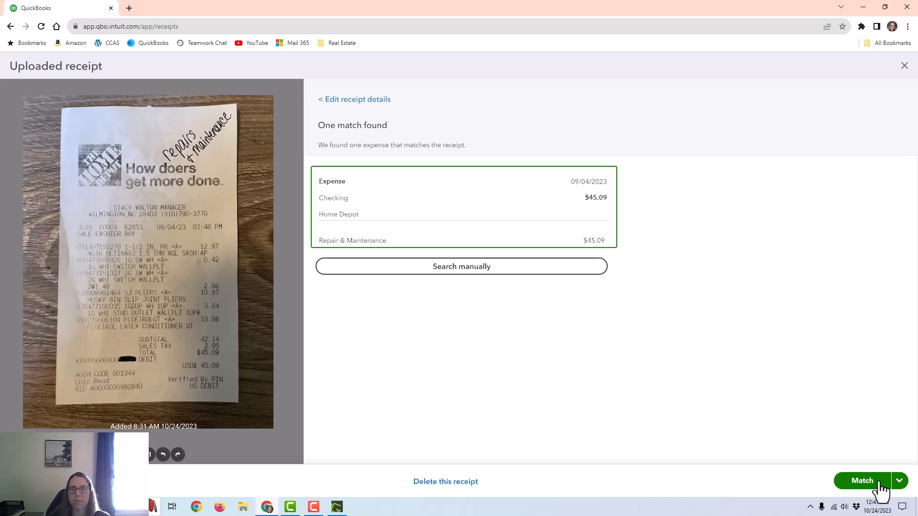
left_click(899, 480)
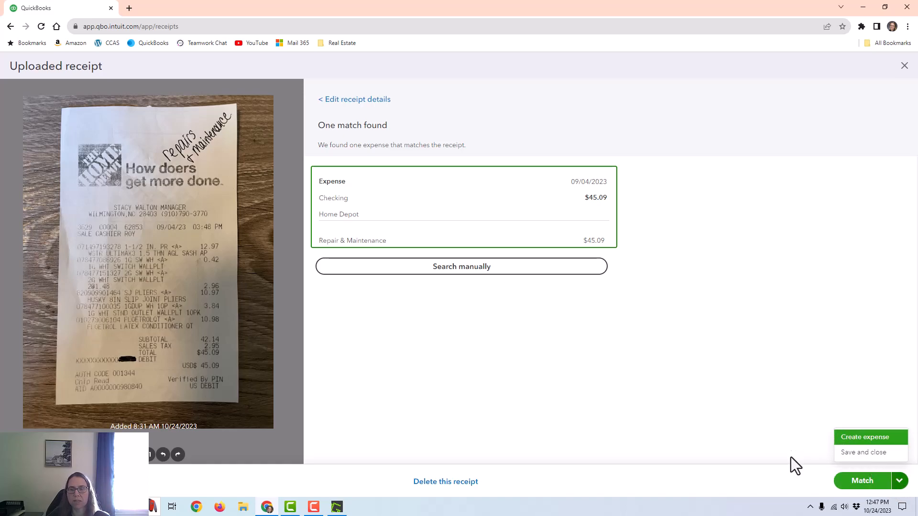
left_click(765, 426)
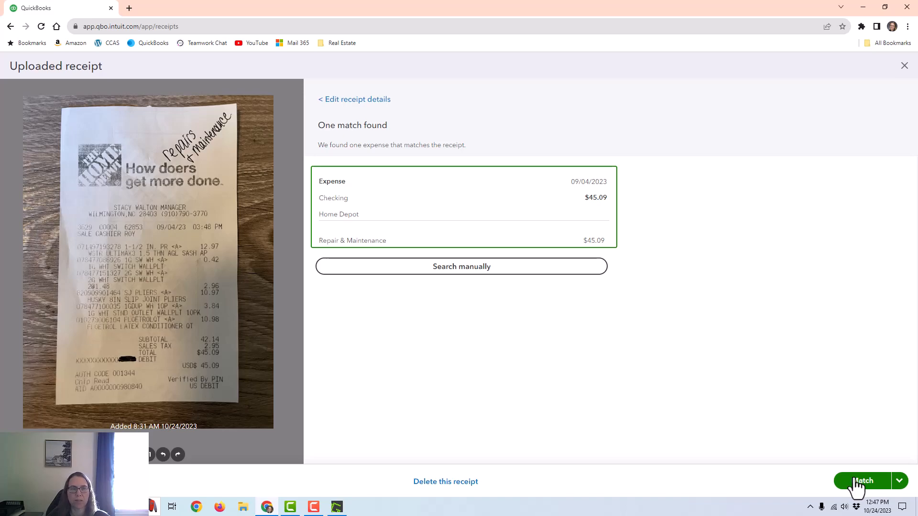
left_click(855, 485)
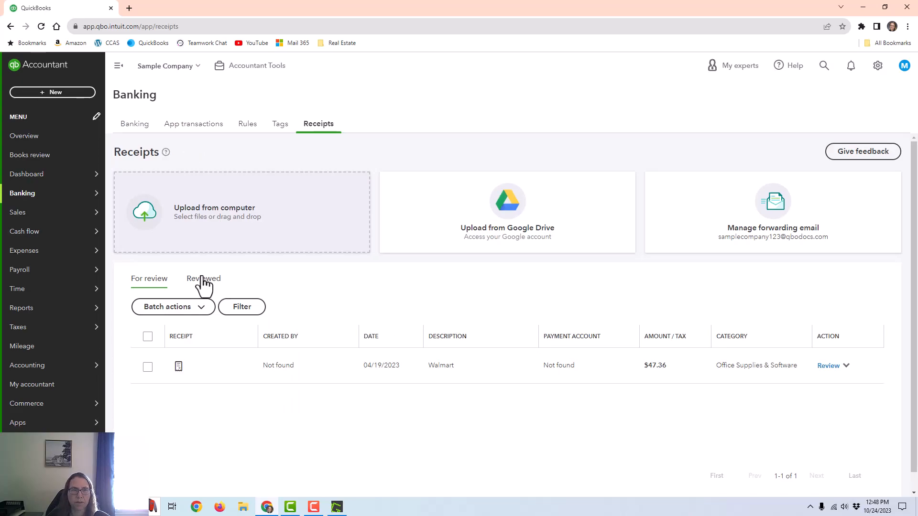
View the list of reviewed receipts and return to the receipts awaiting review
left_click(201, 278)
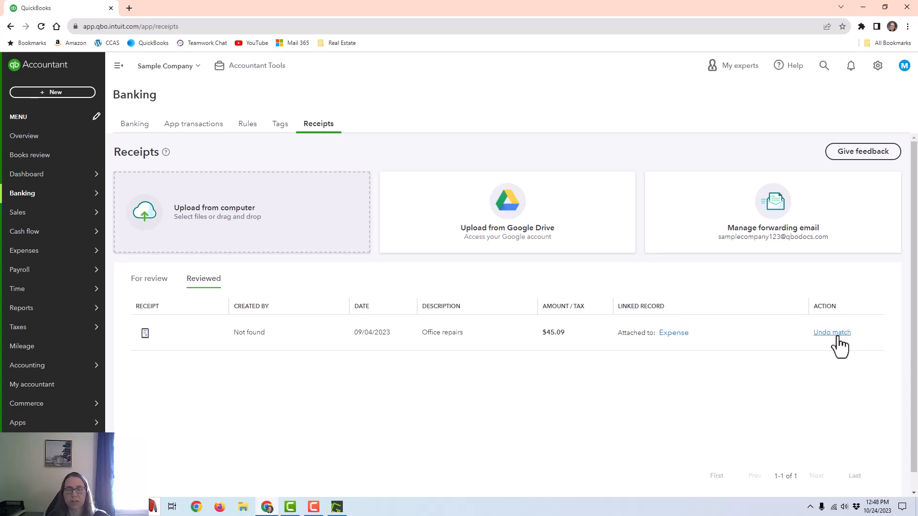
left_click(153, 279)
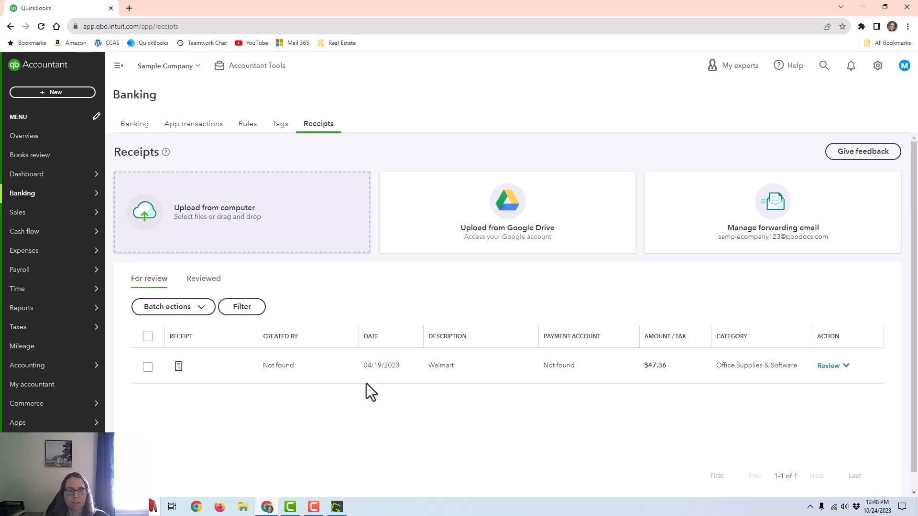
Open the $47.36 Walmart receipt for review, rotate its image upright, and check the memo text
left_click(827, 368)
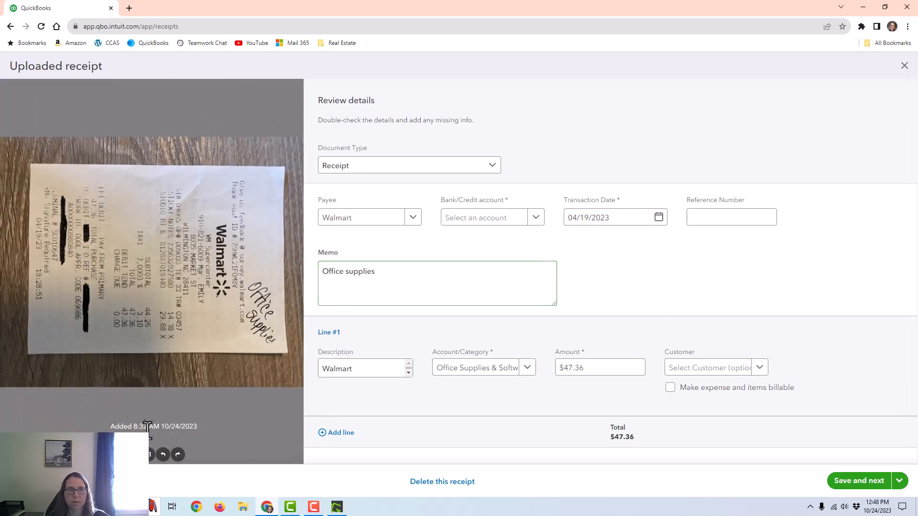
left_click(163, 454)
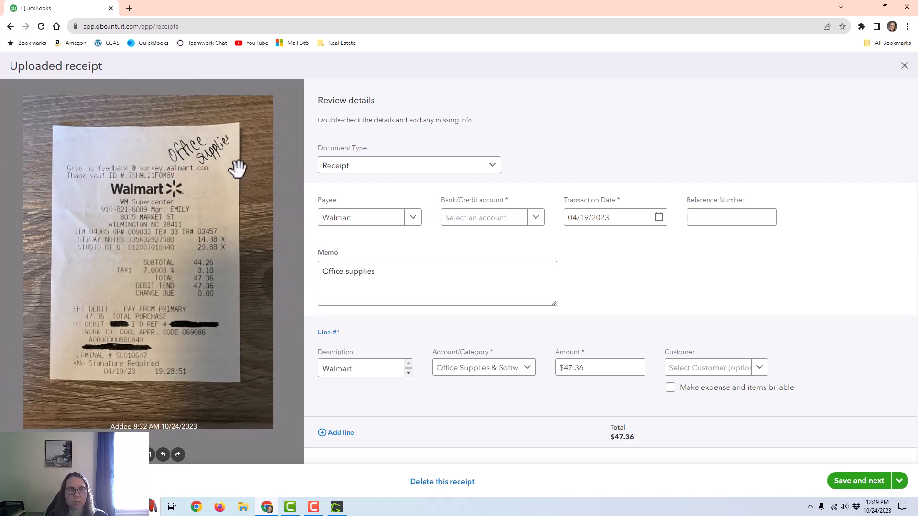
left_click(354, 274)
left_click_drag(387, 272, 288, 271)
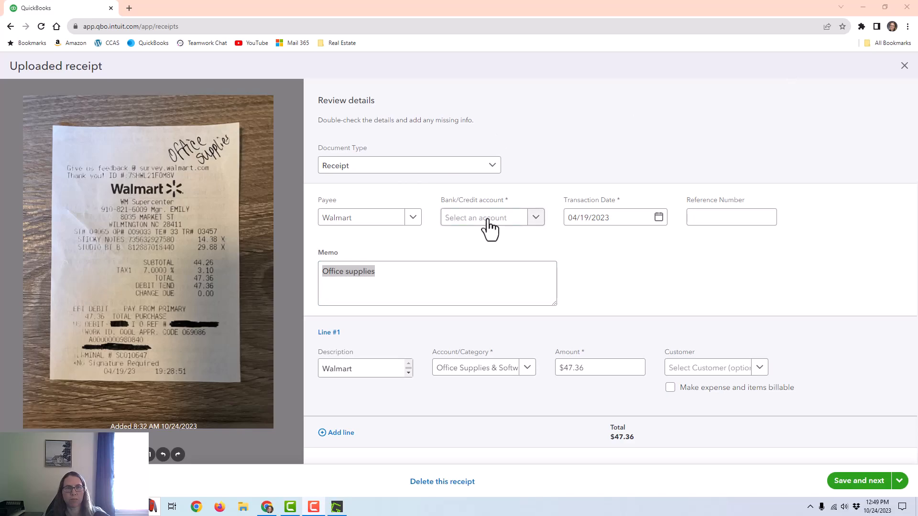
left_click(414, 288)
Set the bank/credit account of the Walmart receipt to Checking
left_click(506, 221)
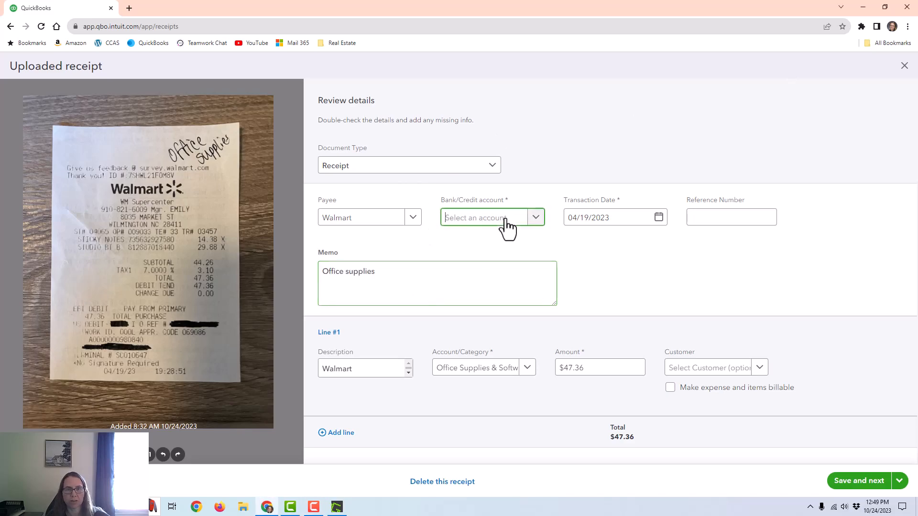
type("check")
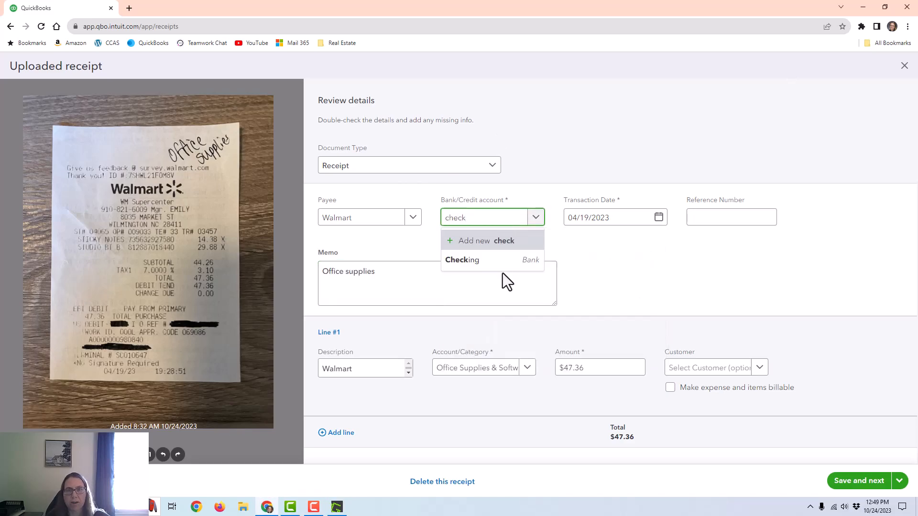
left_click(493, 262)
Replace the description of line 1 on the Walmart receipt with the copied memo text "Office supplies"
left_click_drag(378, 377, 297, 377)
left_click(391, 272)
left_click_drag(391, 272, 344, 281)
right_click(346, 278)
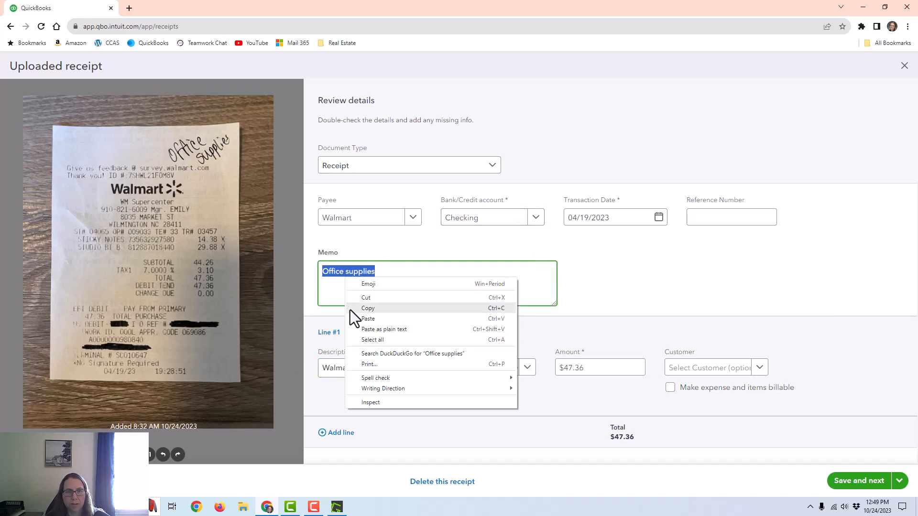
left_click(350, 310)
left_click_drag(359, 368, 280, 374)
key("ctrl+v")
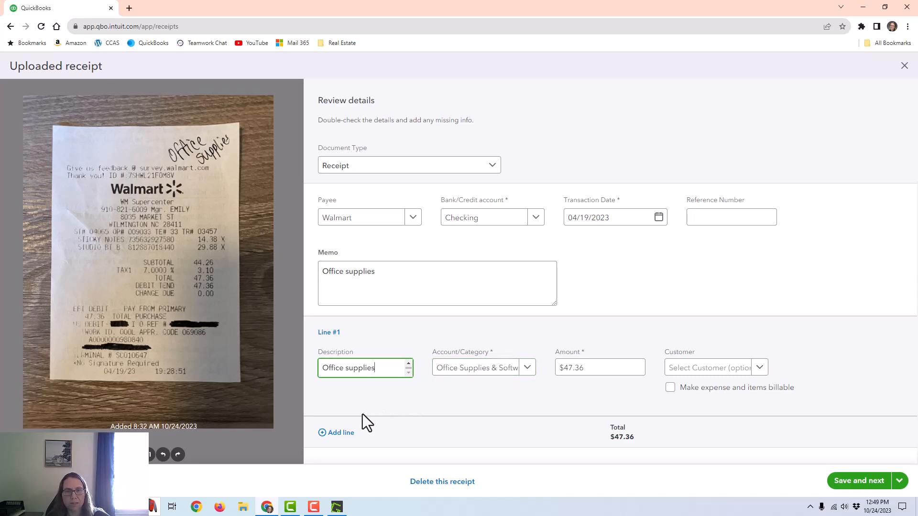
Try adding a second line to the Walmart receipt, view its account/category choices, and delete that line
left_click(340, 433)
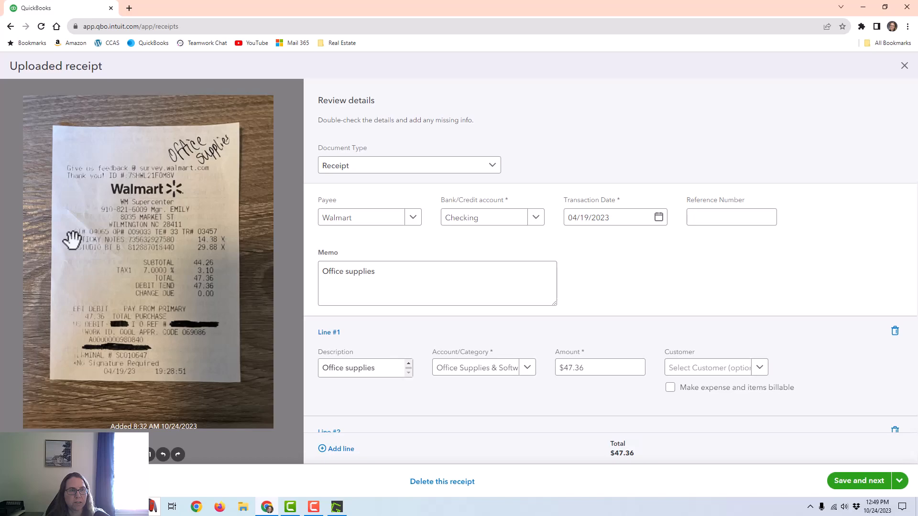
scroll(460, 367, "down", 2)
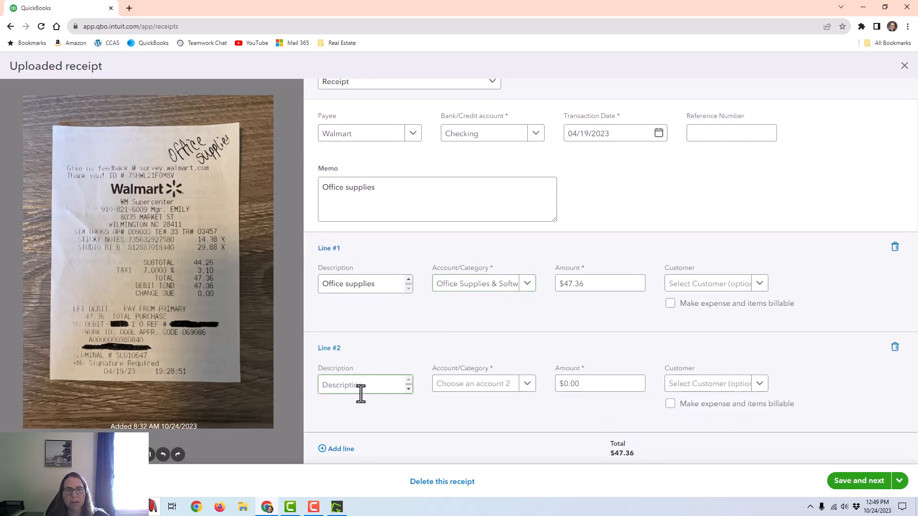
left_click(597, 283)
left_click(492, 389)
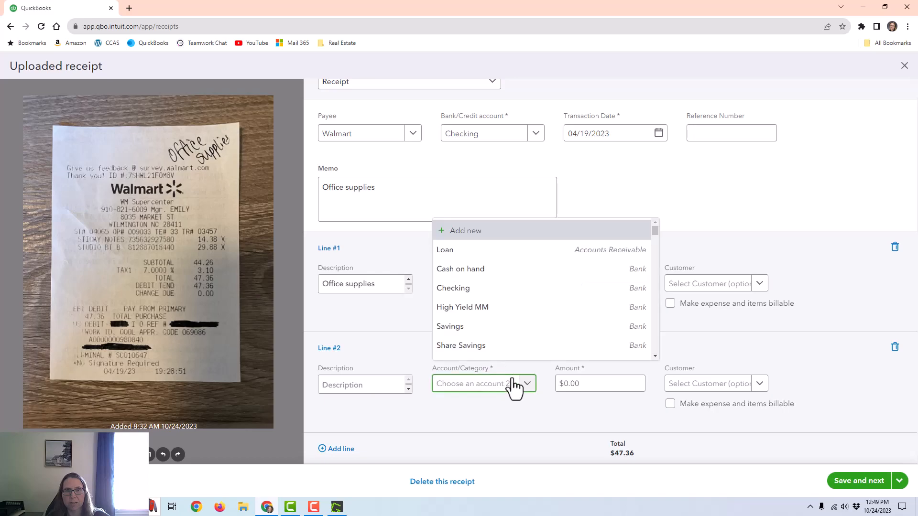
left_click(774, 219)
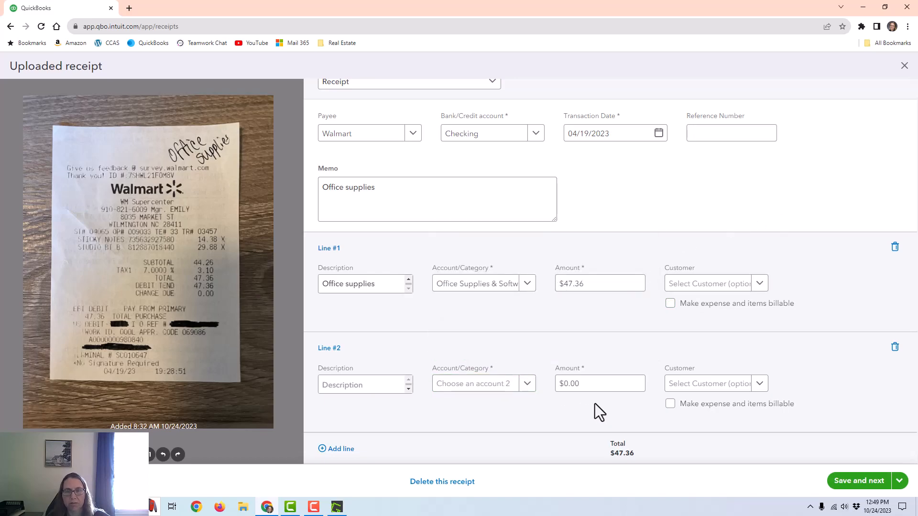
left_click(894, 348)
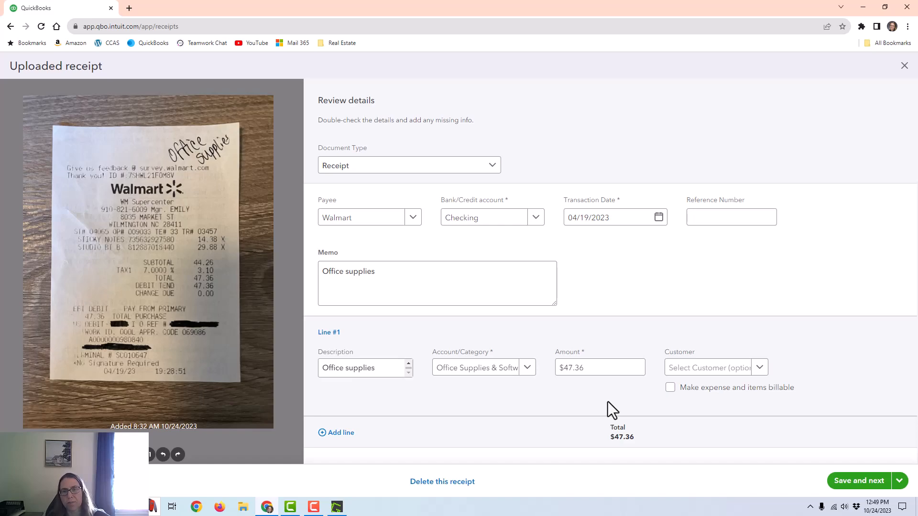
Save the Walmart receipt details and create a new expense from the receipt
left_click(857, 483)
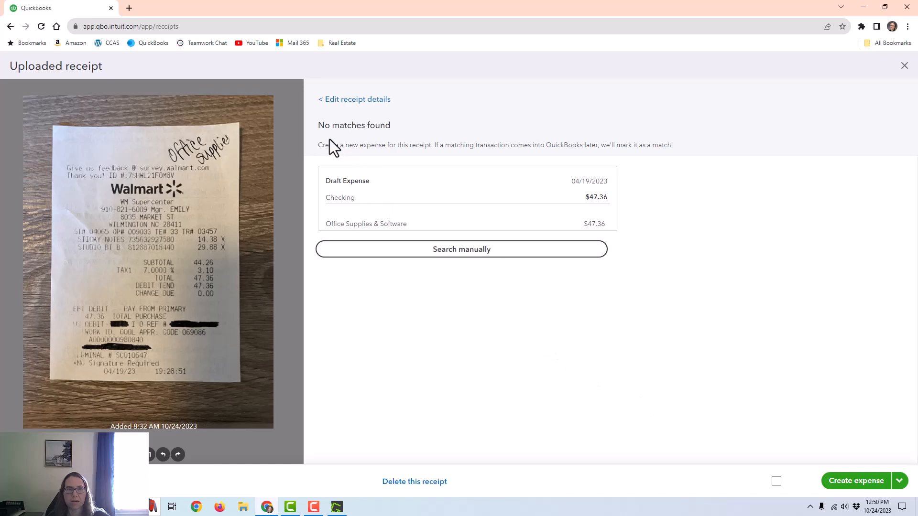
left_click_drag(316, 128, 390, 128)
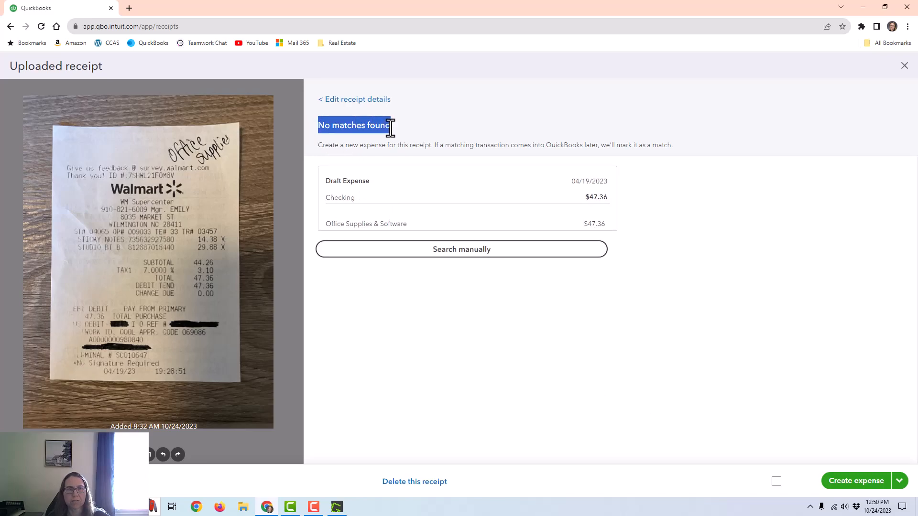
left_click(850, 483)
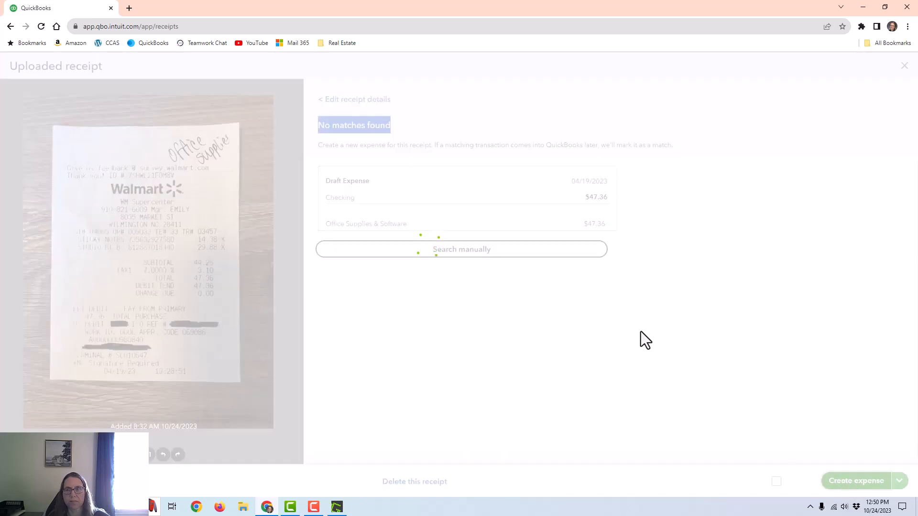